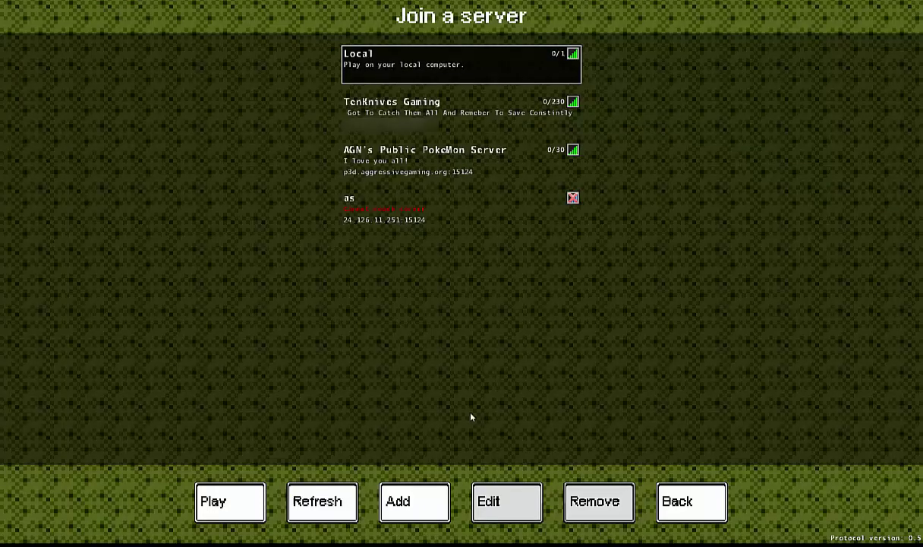
- Join the TenKnives Gaming server, quit to the title menu, and reselect it in the online server list
{"action": "left_click", "coordinate": [410, 113]}
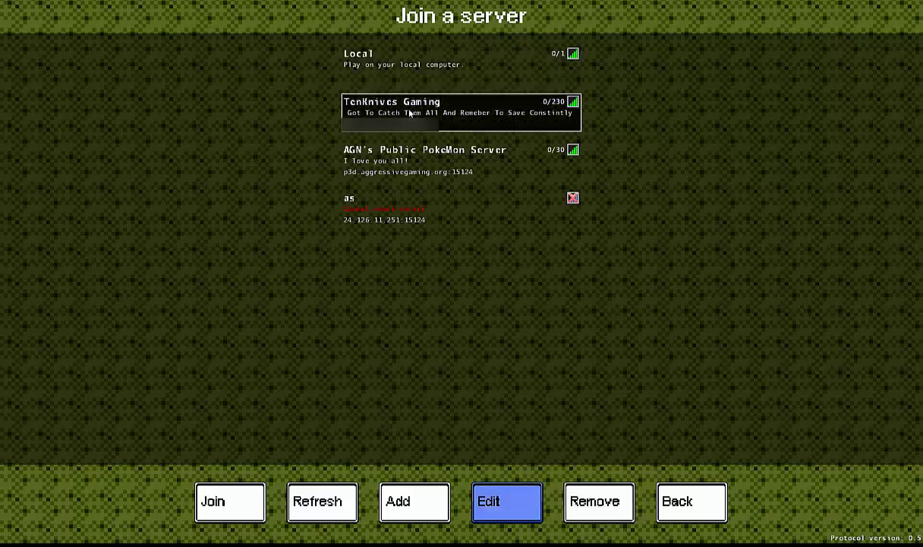
{"action": "left_click", "coordinate": [227, 502]}
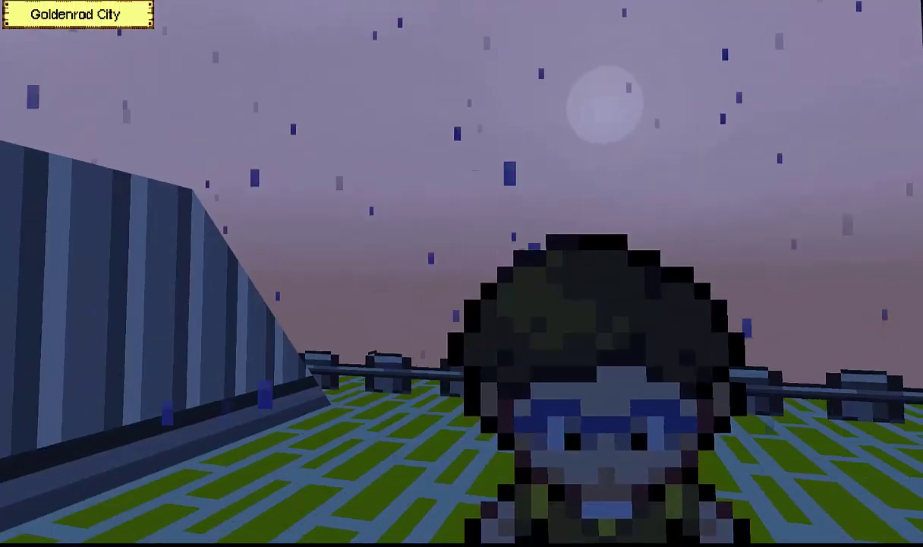
{"action": "key", "text": "e"}
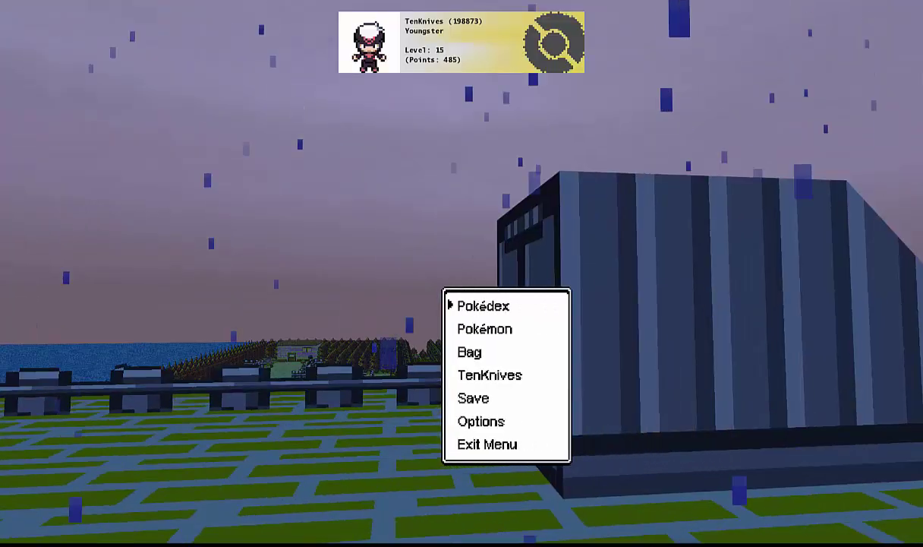
{"action": "key", "text": "Down"}
{"action": "key", "text": "Down"}
{"action": "key", "text": "Down"}
{"action": "key", "text": "Escape"}
{"action": "key", "text": "Down"}
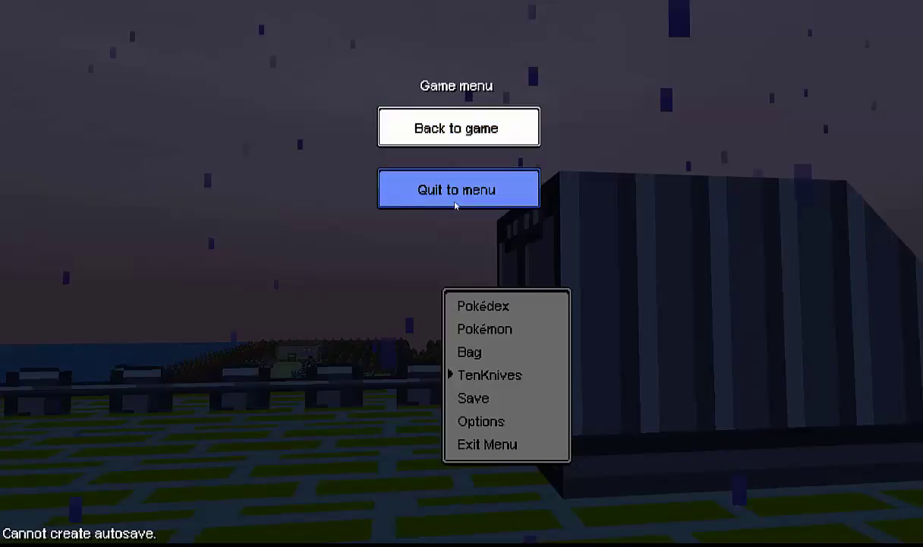
{"action": "key", "text": "Return"}
{"action": "left_click", "coordinate": [580, 173]}
{"action": "left_click", "coordinate": [573, 161]}
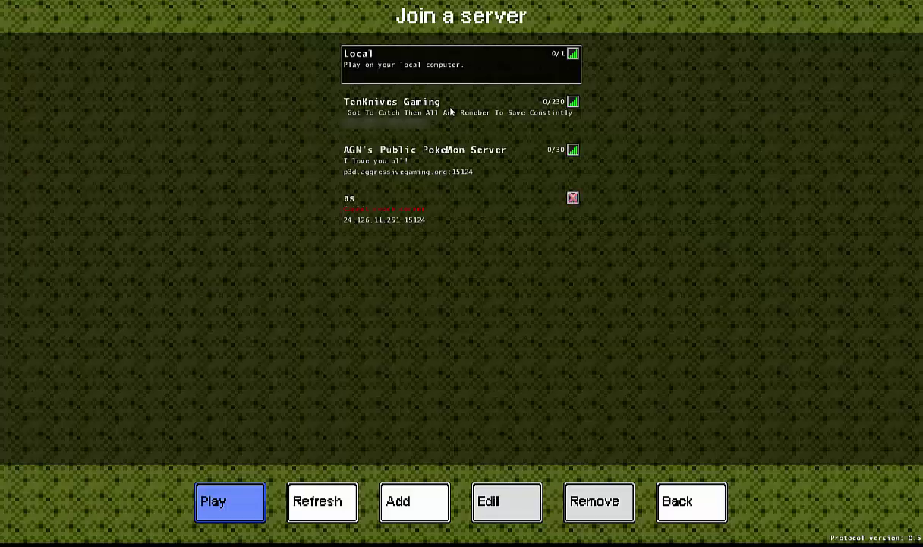
{"action": "left_click", "coordinate": [414, 128]}
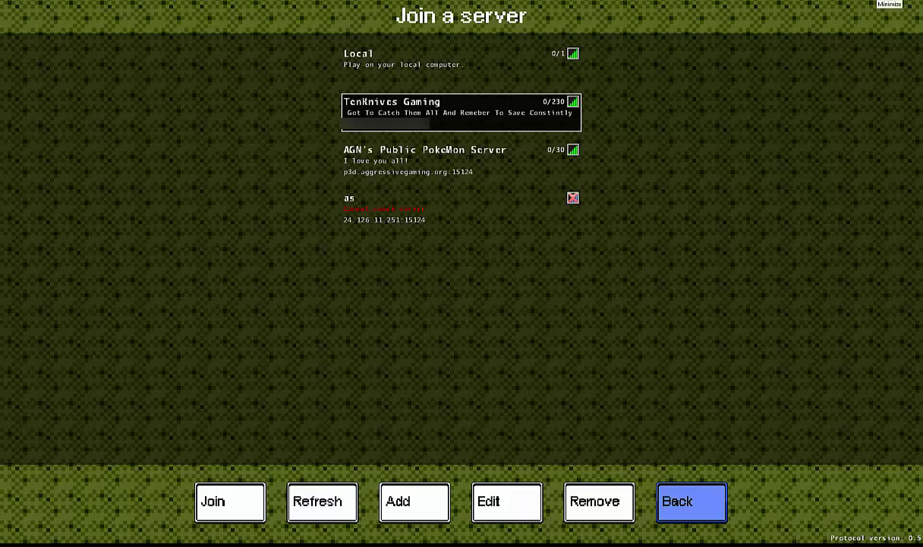
- Minimize the game and the Pokémon3D Server log window to reveal the desktop
{"action": "left_click", "coordinate": [888, 4]}
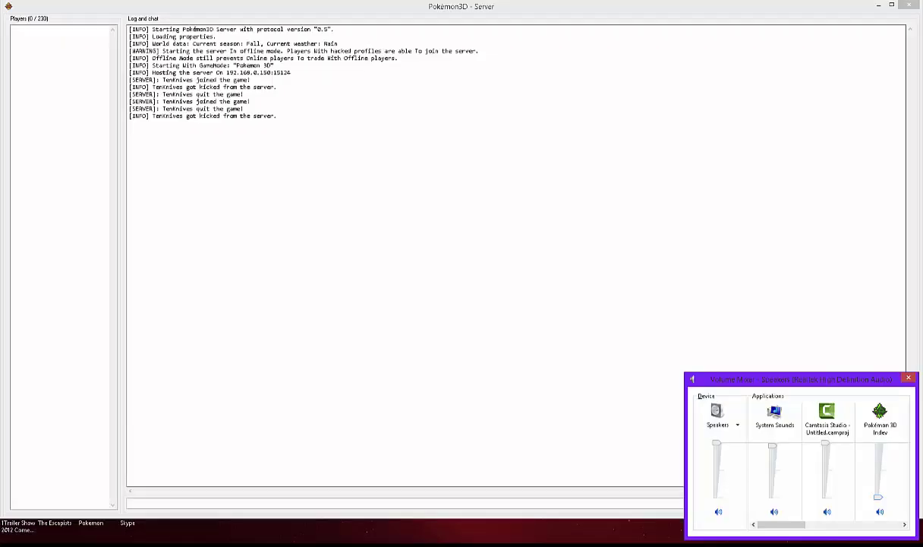
{"action": "left_click", "coordinate": [878, 5]}
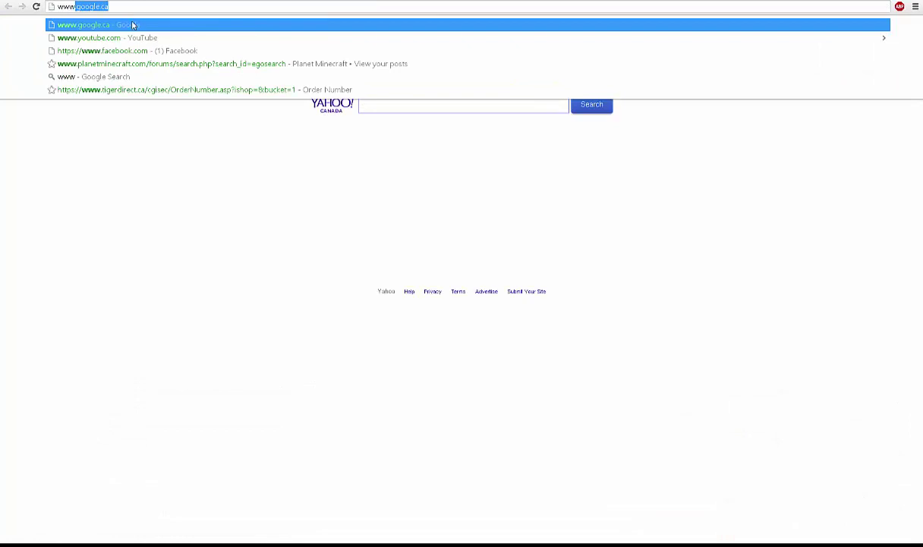
- Search Google for pokemon3D, open its Downloads page, and mark Server version 0.53
{"action": "left_click", "coordinate": [132, 25]}
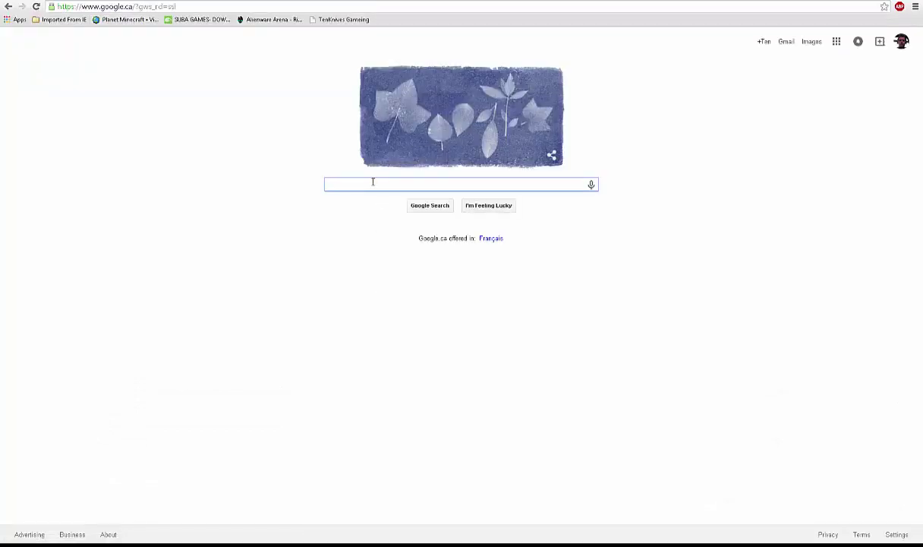
{"action": "type", "text": "pokemon"}
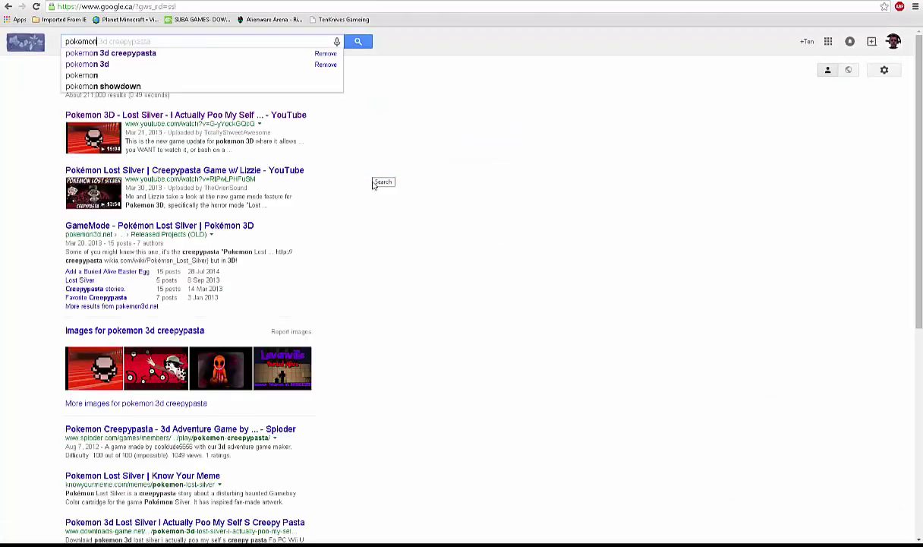
{"action": "type", "text": "3D"}
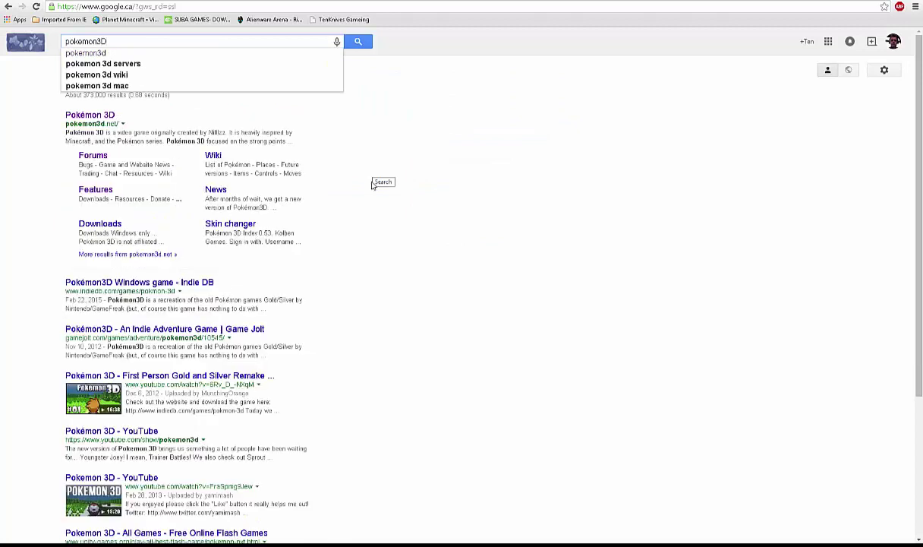
{"action": "left_click", "coordinate": [90, 224]}
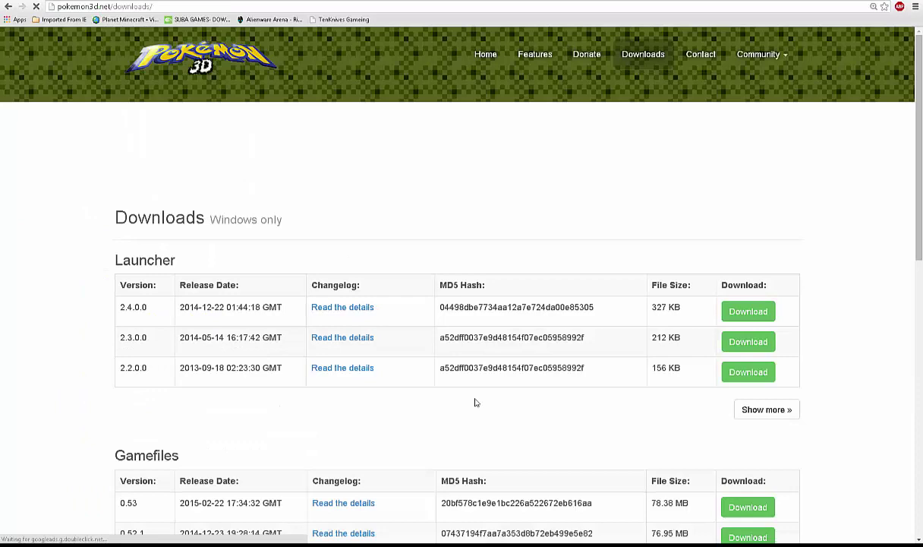
{"action": "scroll", "coordinate": [474, 403], "scroll_direction": "down", "scroll_amount": 4}
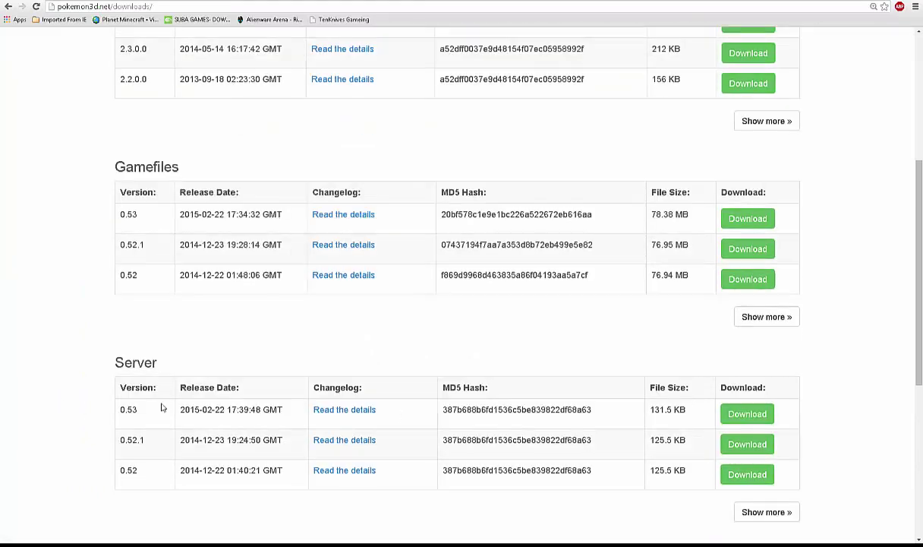
{"action": "left_click_drag", "start_coordinate": [161, 408], "coordinate": [119, 412]}
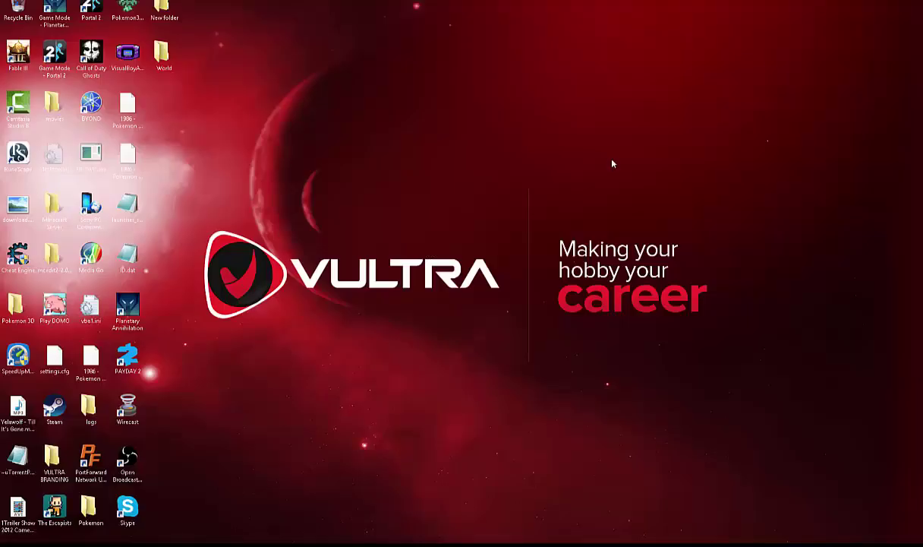
- Move the Pokemon 3D folder onto the desktop, open it, and launch Pokemon3DServer.exe
{"action": "left_click_drag", "start_coordinate": [52, 459], "coordinate": [456, 217]}
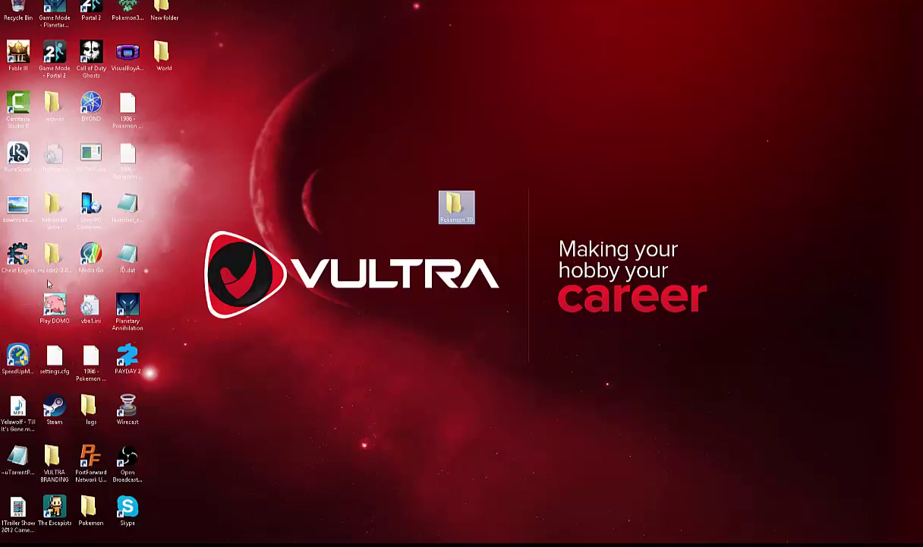
{"action": "double_click", "coordinate": [458, 209]}
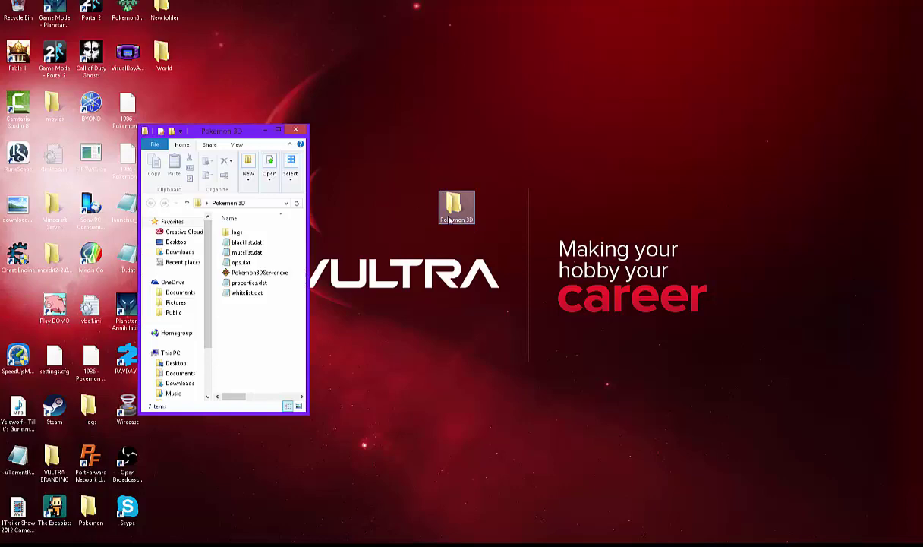
{"action": "double_click", "coordinate": [261, 275]}
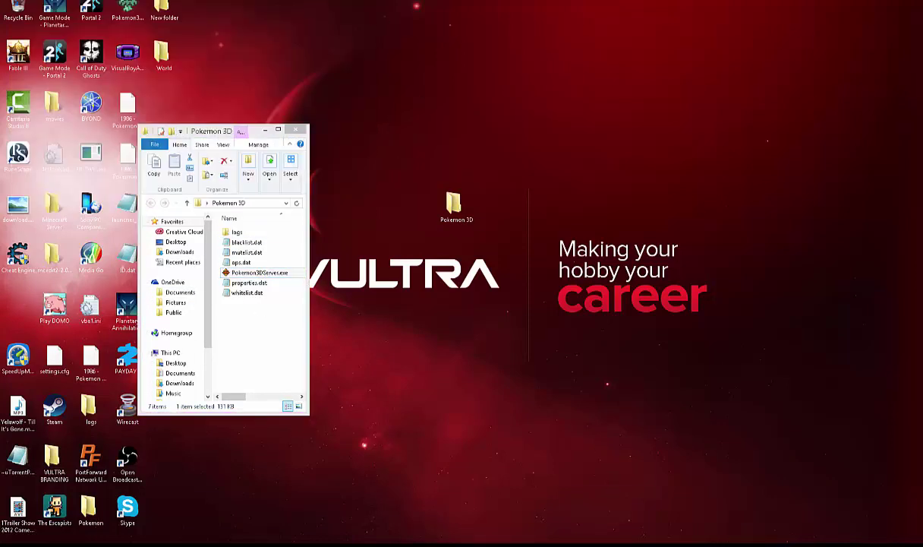
{"action": "double_click", "coordinate": [264, 274]}
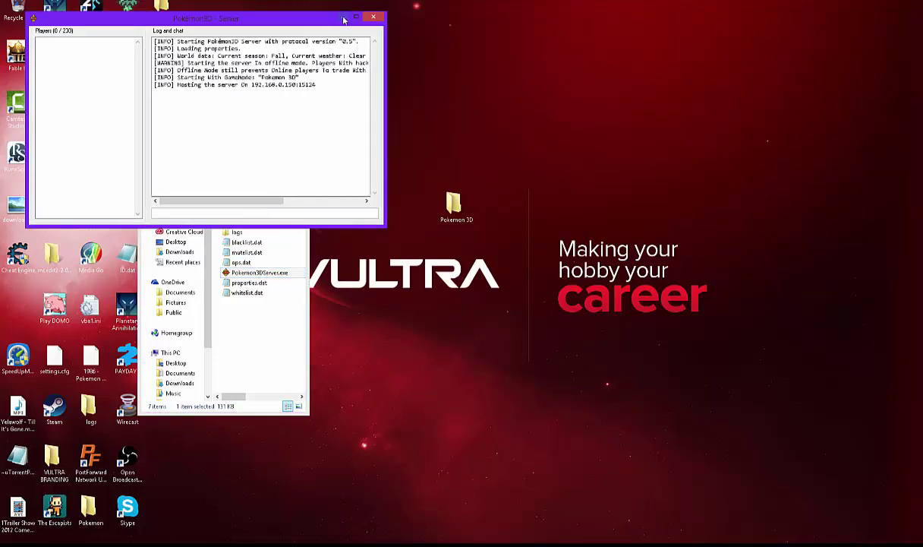
- Open properties.dat in Notepad and review its IP-Address and Port=15124 lines
{"action": "double_click", "coordinate": [257, 282]}
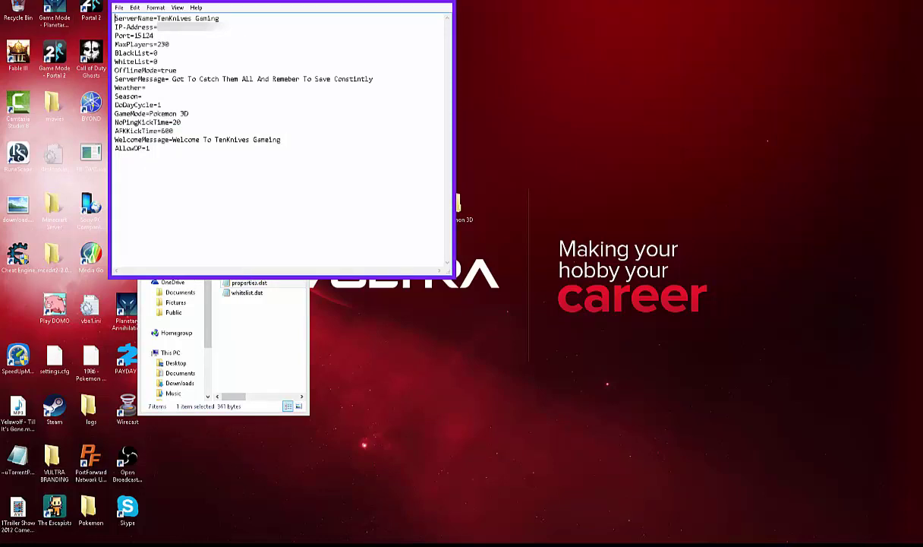
{"action": "left_click_drag", "start_coordinate": [204, 32], "coordinate": [150, 27]}
{"action": "left_click", "coordinate": [253, 45]}
{"action": "left_click", "coordinate": [220, 64]}
{"action": "key", "text": "super"}
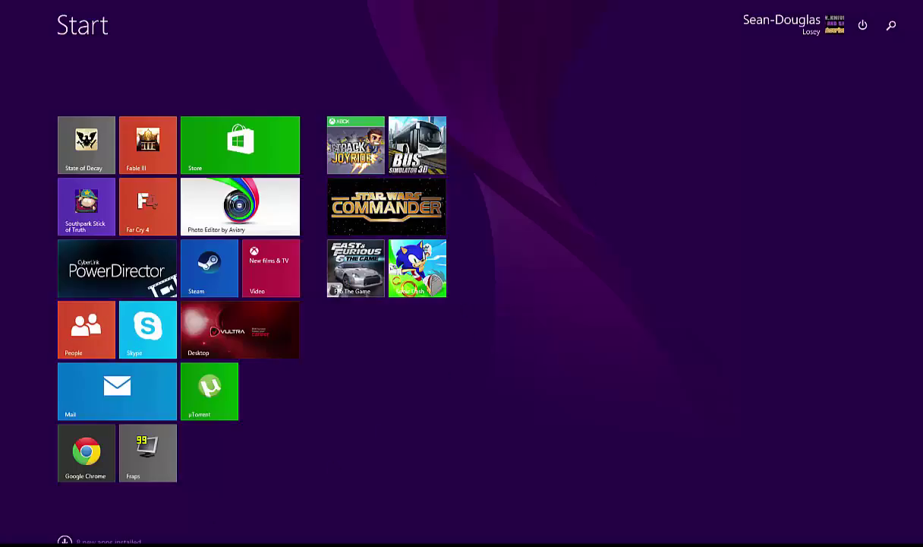
- Launch Command Prompt through search and run ipconfig to list the Wi-Fi adapter's gateway and subnet
{"action": "left_click", "coordinate": [892, 25]}
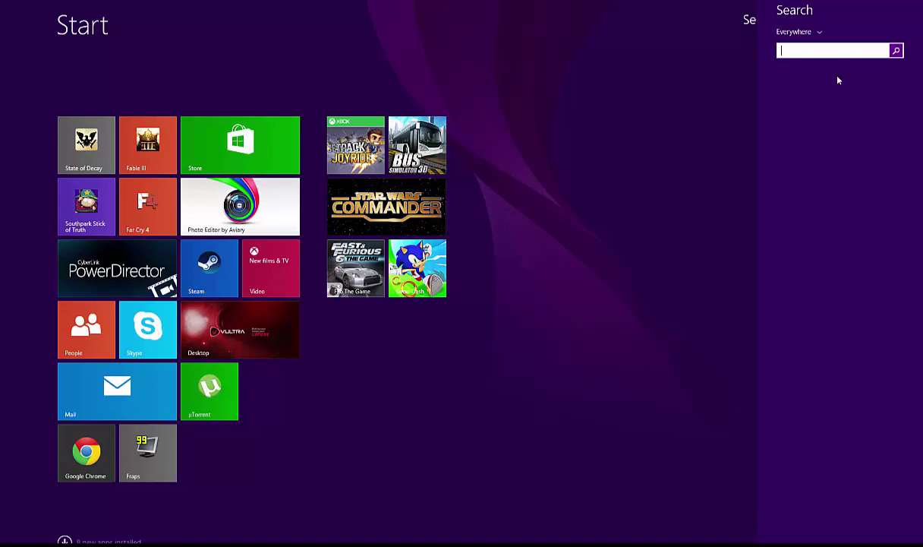
{"action": "type", "text": "cmd"}
{"action": "left_click", "coordinate": [828, 81]}
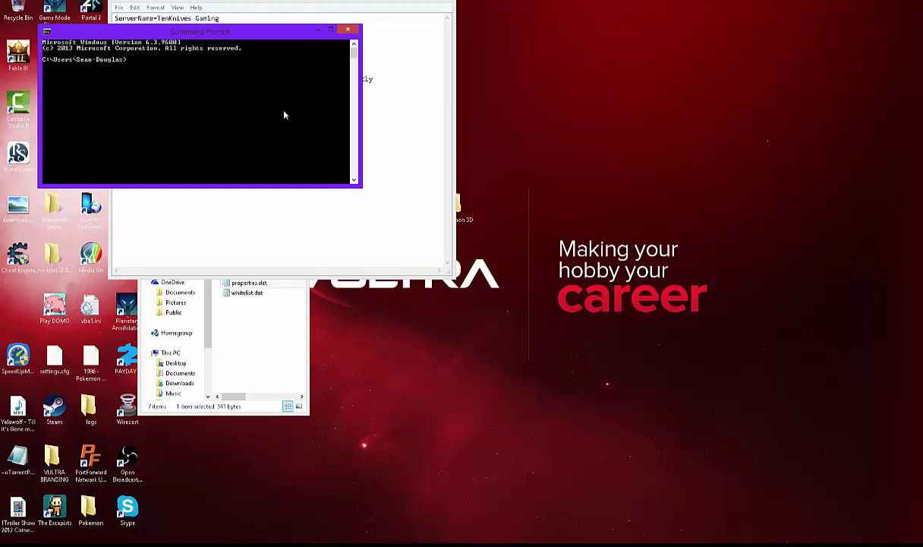
{"action": "type", "text": "ipconfig"}
{"action": "key", "text": "Return"}
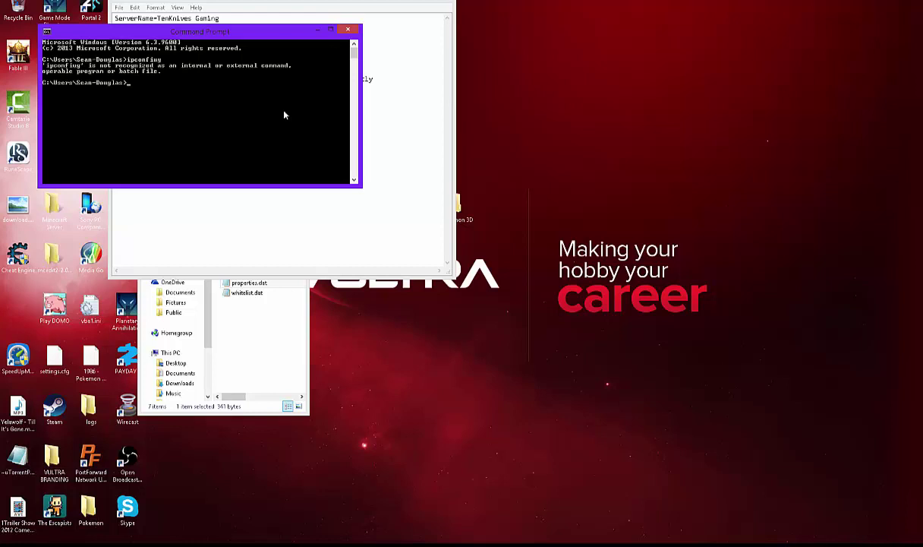
{"action": "type", "text": "ipconfig"}
{"action": "key", "text": "Return"}
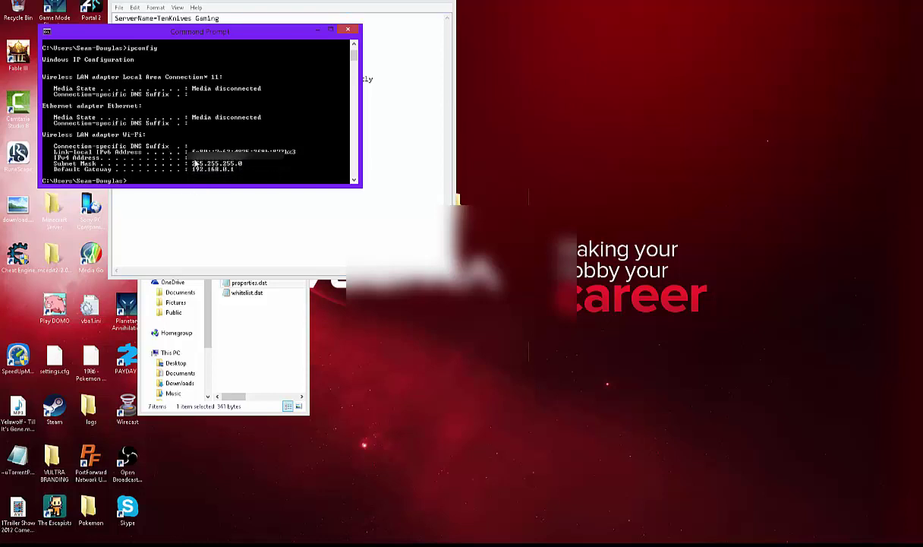
- Close Command Prompt and review properties.dat's IP-Address 192.168.0.150, ServerMessage and WelcomeMessage lines
{"action": "left_click", "coordinate": [348, 29]}
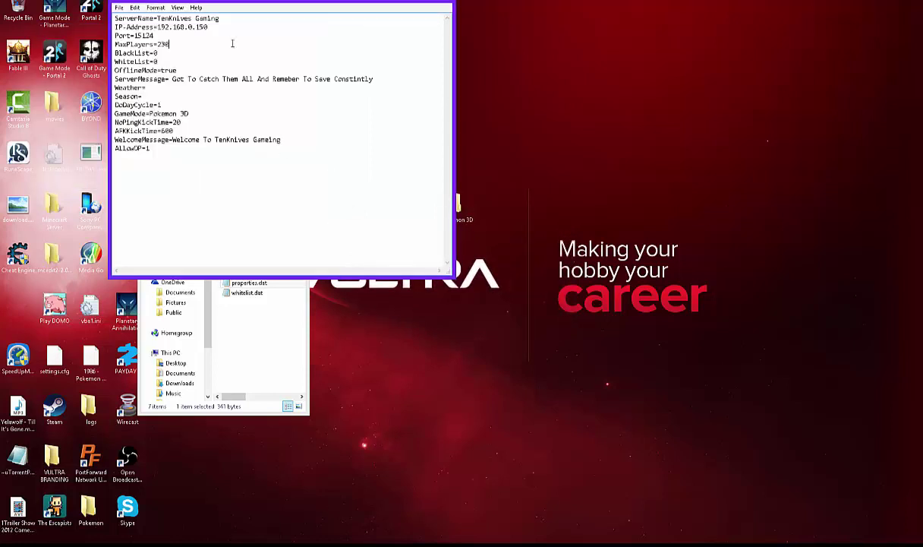
{"action": "left_click_drag", "start_coordinate": [209, 28], "coordinate": [212, 162]}
{"action": "left_click", "coordinate": [263, 172]}
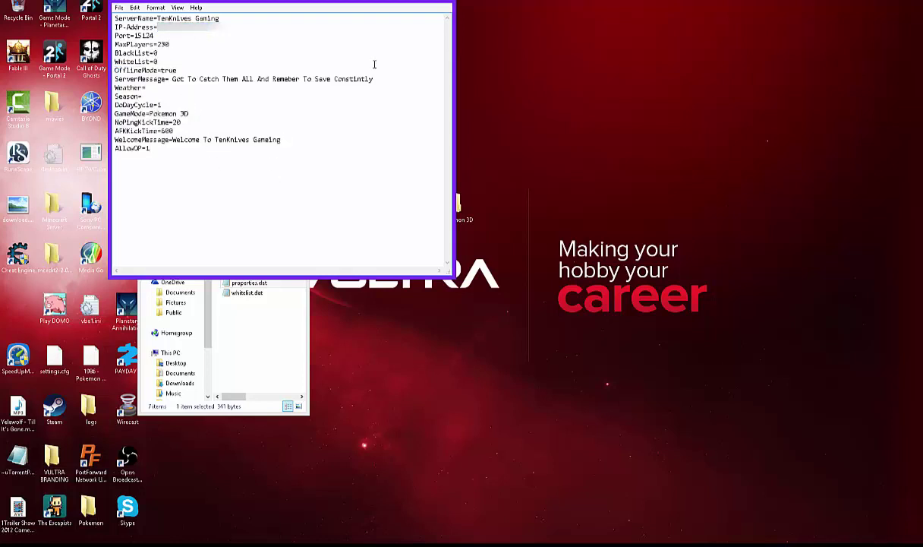
{"action": "left_click_drag", "start_coordinate": [382, 90], "coordinate": [244, 69]}
{"action": "left_click", "coordinate": [309, 84]}
{"action": "left_click_drag", "start_coordinate": [303, 141], "coordinate": [174, 141]}
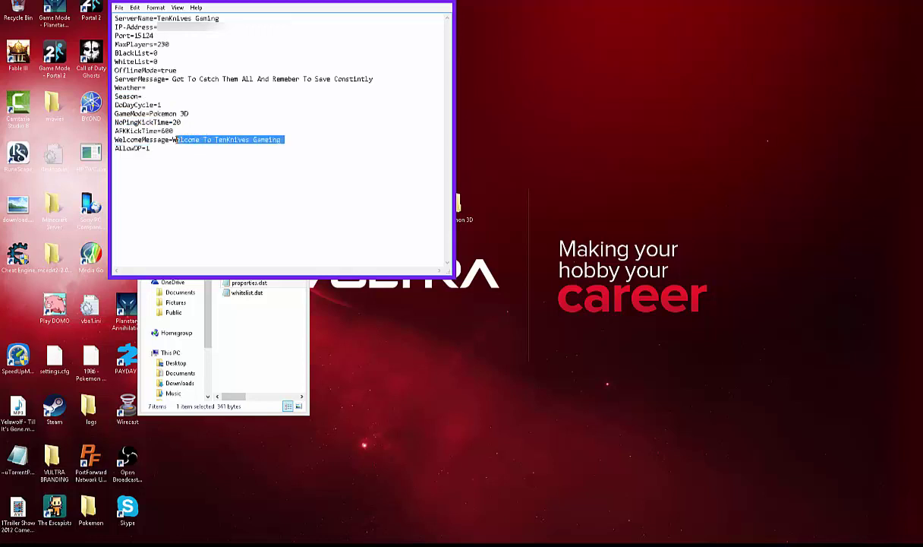
{"action": "left_click", "coordinate": [404, 119]}
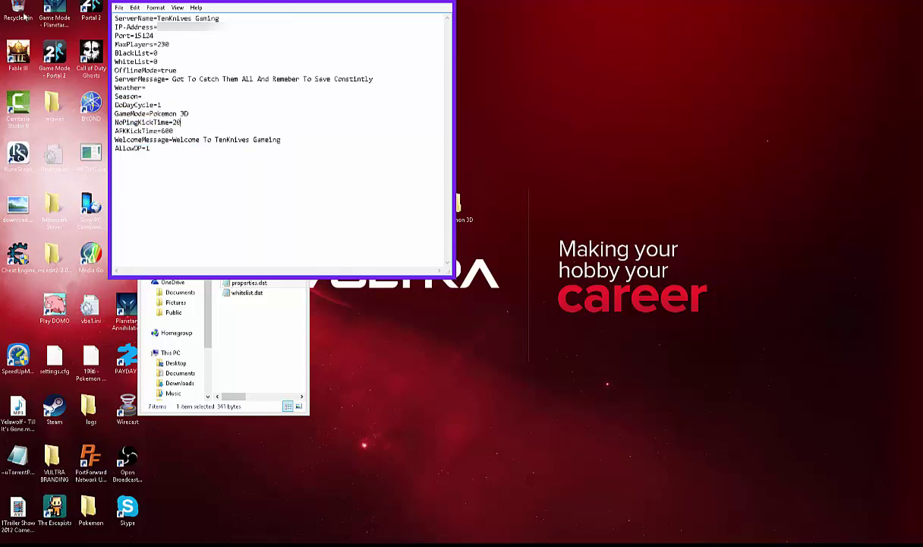
- Save properties.dat through the File menu and close Notepad
{"action": "left_click", "coordinate": [119, 8]}
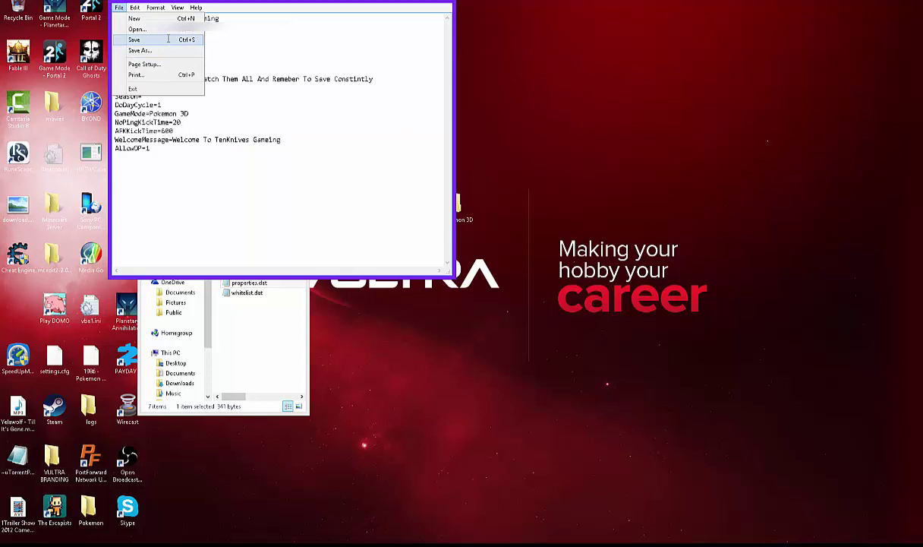
{"action": "left_click", "coordinate": [171, 39]}
{"action": "left_click", "coordinate": [120, 7]}
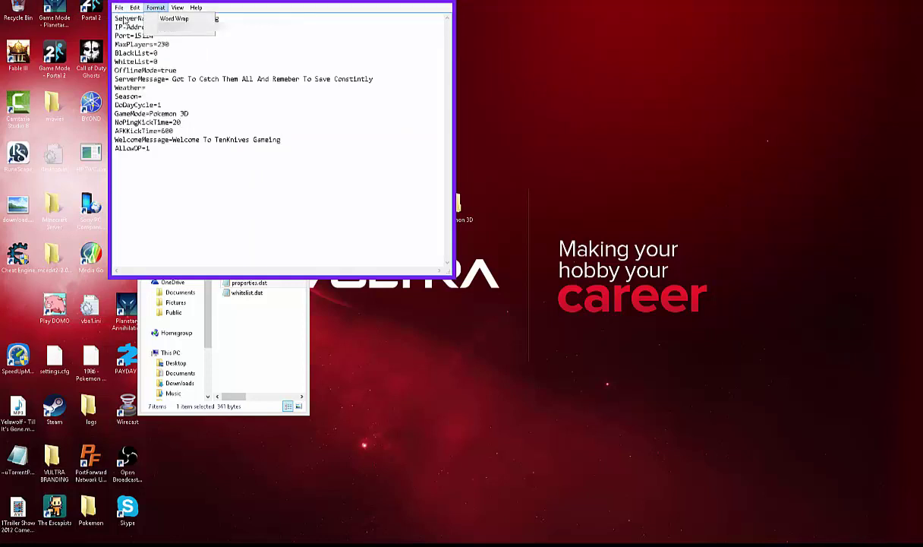
{"action": "left_click", "coordinate": [411, 38]}
{"action": "left_click", "coordinate": [426, 2]}
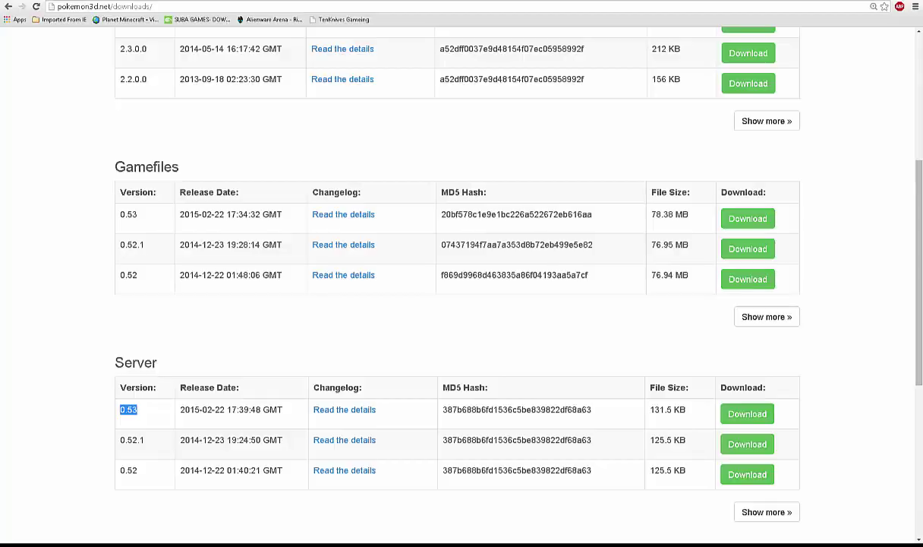
- In a new tab, go to the router's address and log in with the admin password
{"action": "key", "text": "ctrl+t"}
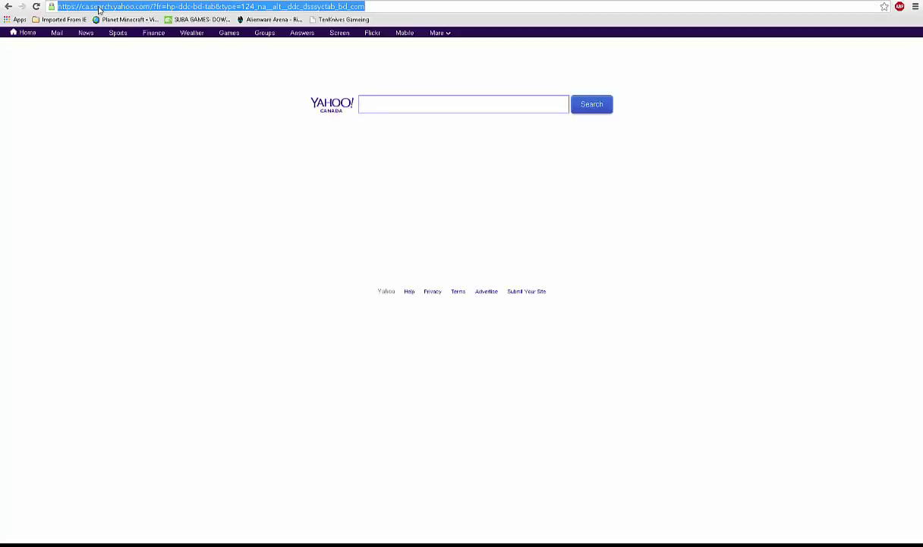
{"action": "type", "text": "www"}
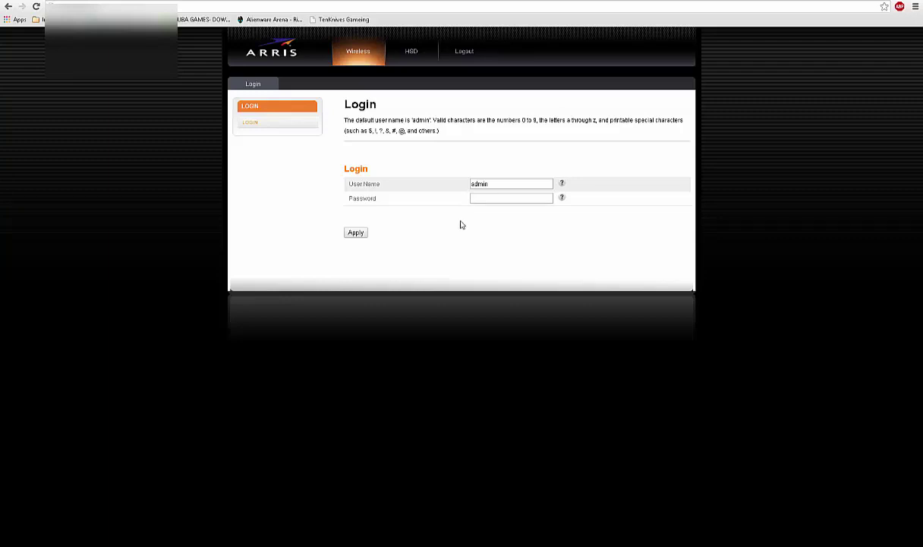
{"action": "type", "text": "•••"}
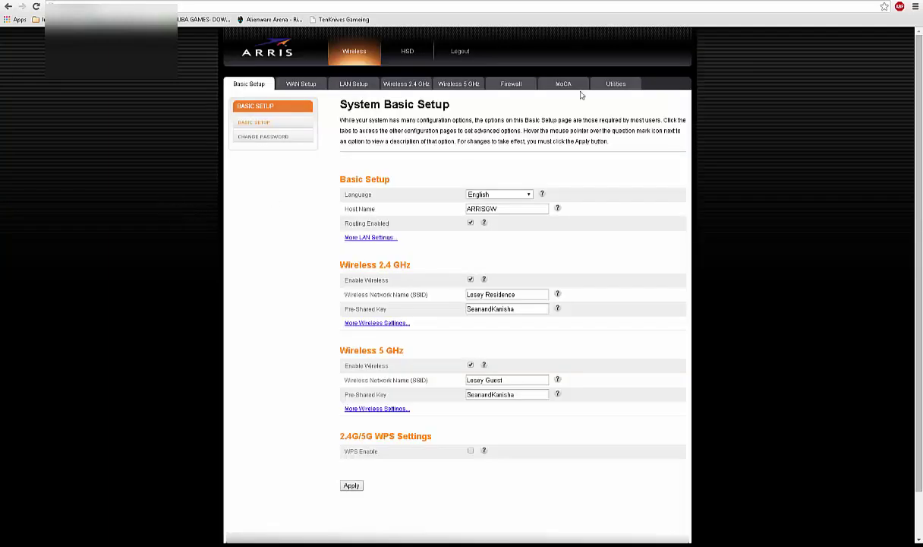
{"action": "left_click", "coordinate": [522, 85]}
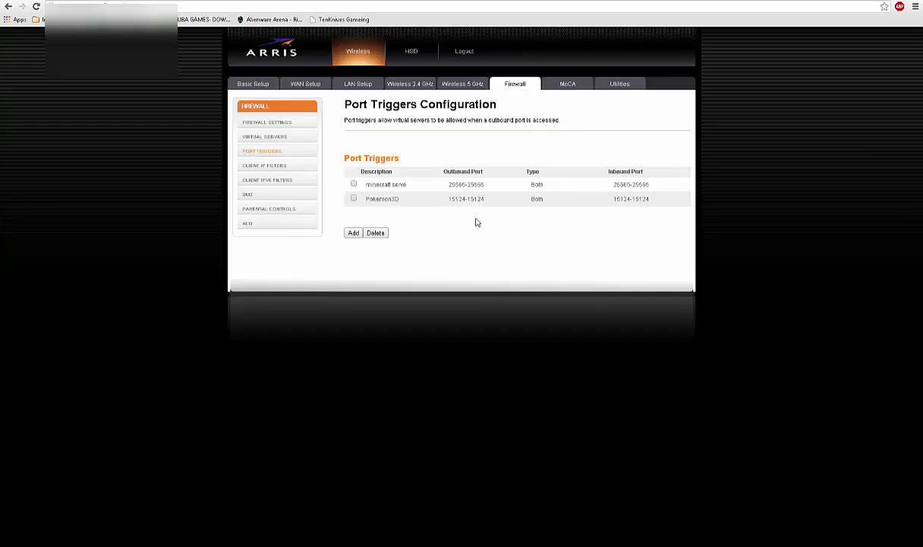
{"action": "left_click_drag", "start_coordinate": [488, 201], "coordinate": [361, 240]}
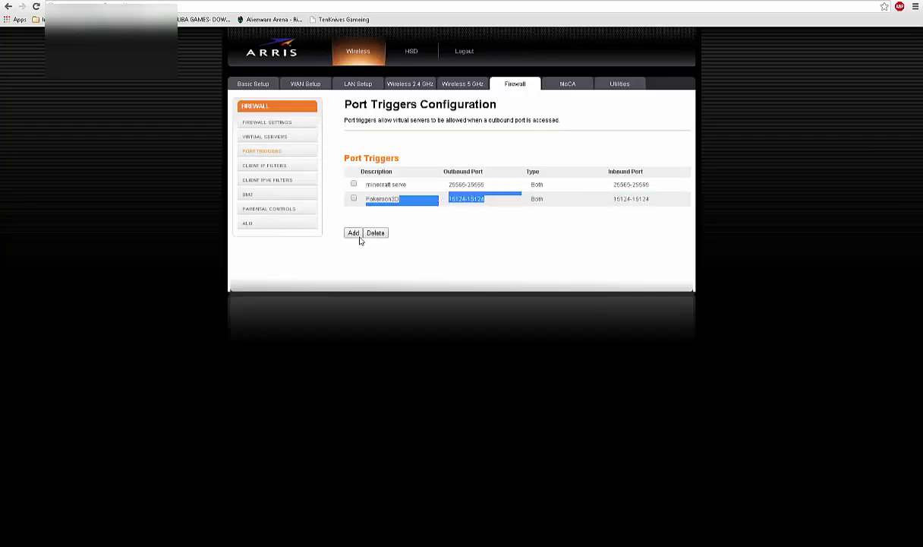
{"action": "left_click", "coordinate": [355, 235]}
{"action": "type", "text": "P"}
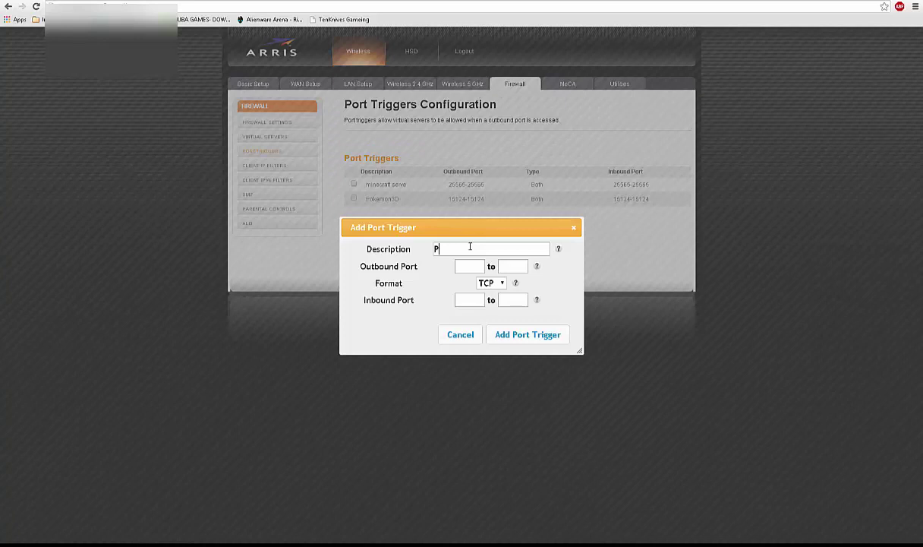
{"action": "type", "text": "Od saga"}
{"action": "left_click", "coordinate": [468, 268]}
{"action": "type", "text": "15124"}
{"action": "left_click", "coordinate": [517, 266]}
{"action": "type", "text": "16124"}
- Set the new trigger's format to Both and inbound port 15124, then cancel it unsaved
{"action": "left_click", "coordinate": [490, 283]}
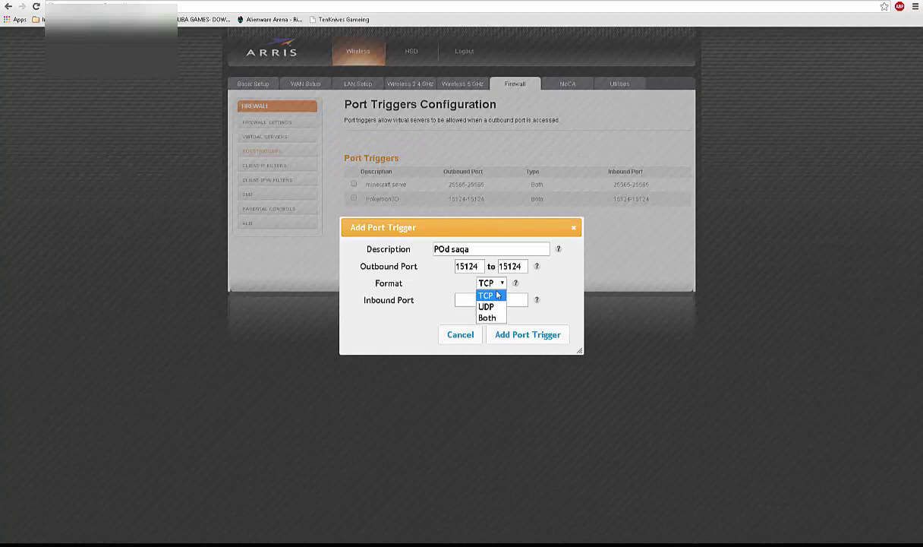
{"action": "left_click", "coordinate": [497, 318]}
{"action": "left_click", "coordinate": [467, 299]}
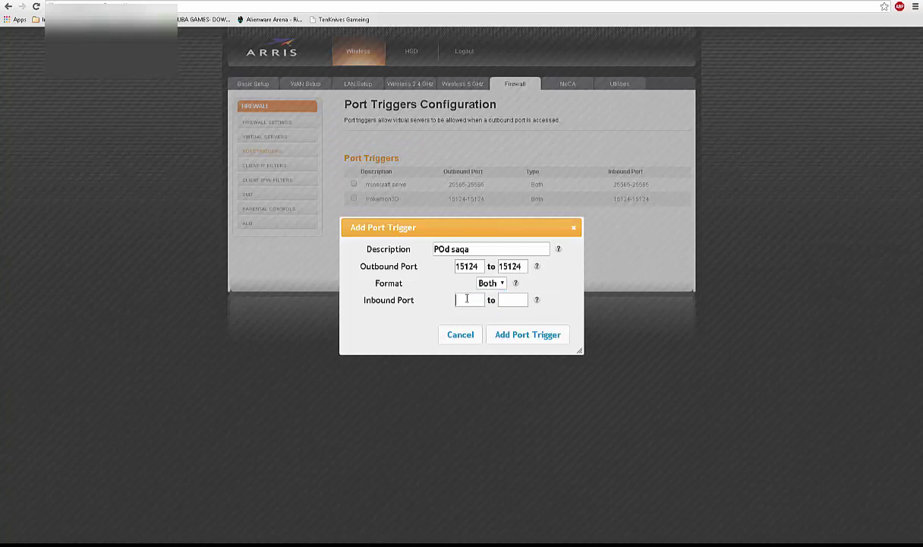
{"action": "type", "text": "15124"}
{"action": "left_click", "coordinate": [453, 332]}
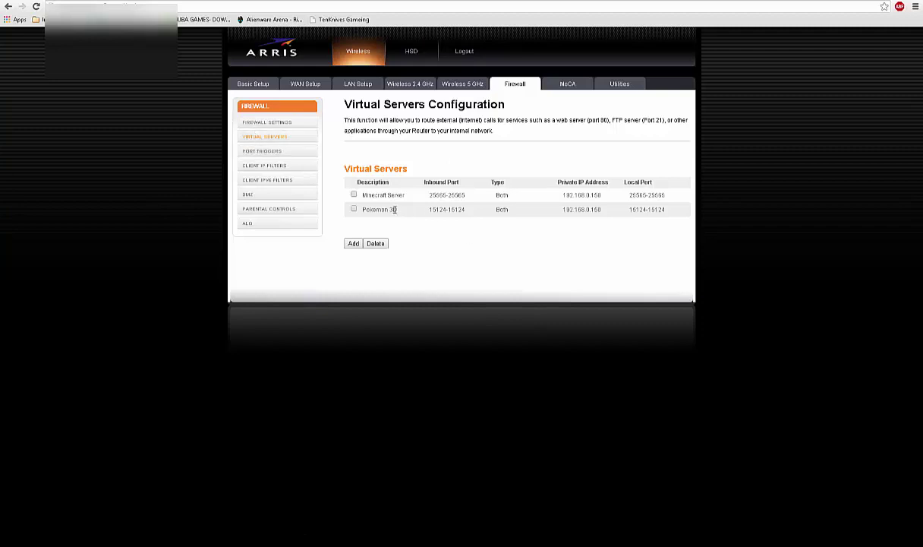
- Check the Pokemon 3D virtual server rule forwarding ports 15124 to 192.168.0.150
{"action": "left_click_drag", "start_coordinate": [465, 210], "coordinate": [443, 213]}
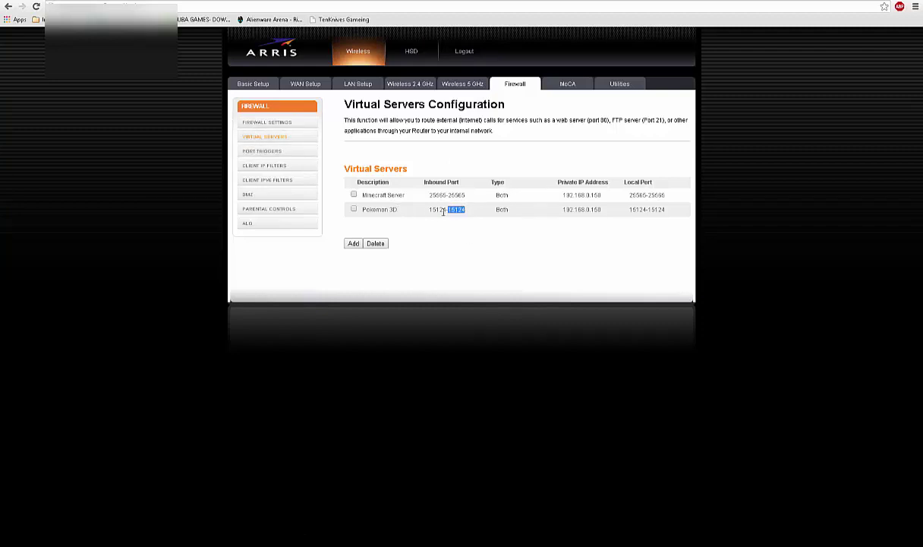
{"action": "double_click", "coordinate": [598, 210]}
{"action": "left_click_drag", "start_coordinate": [692, 205], "coordinate": [631, 210]}
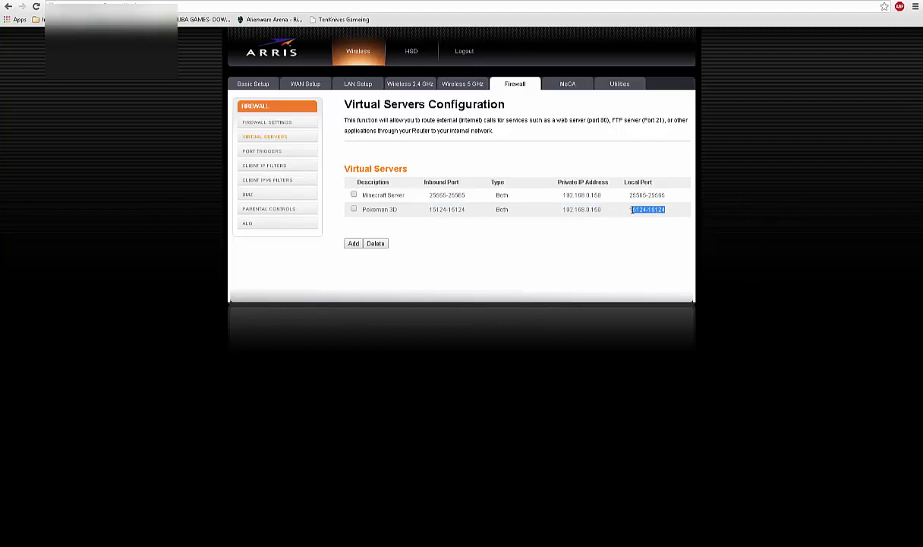
{"action": "left_click", "coordinate": [691, 258]}
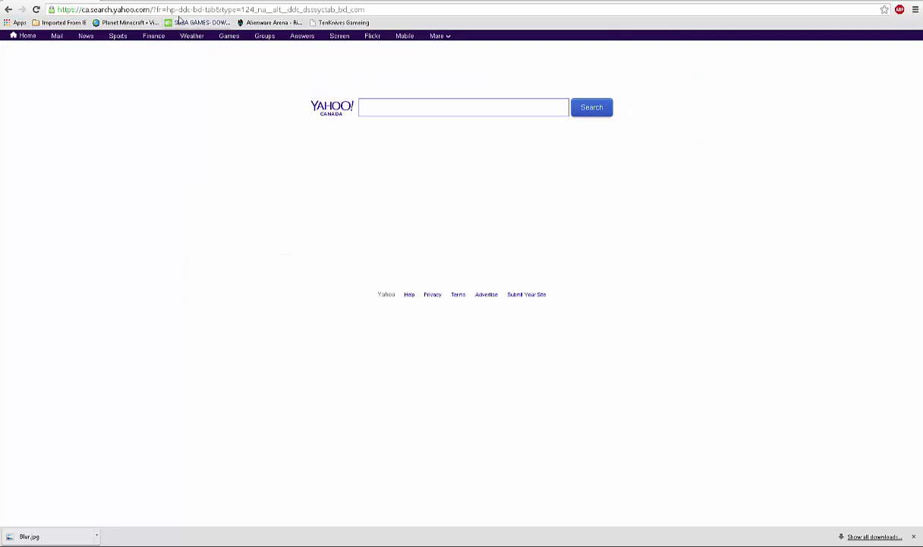
{"action": "left_click", "coordinate": [177, 9]}
{"action": "type", "text": "www"}
{"action": "key", "text": "Return"}
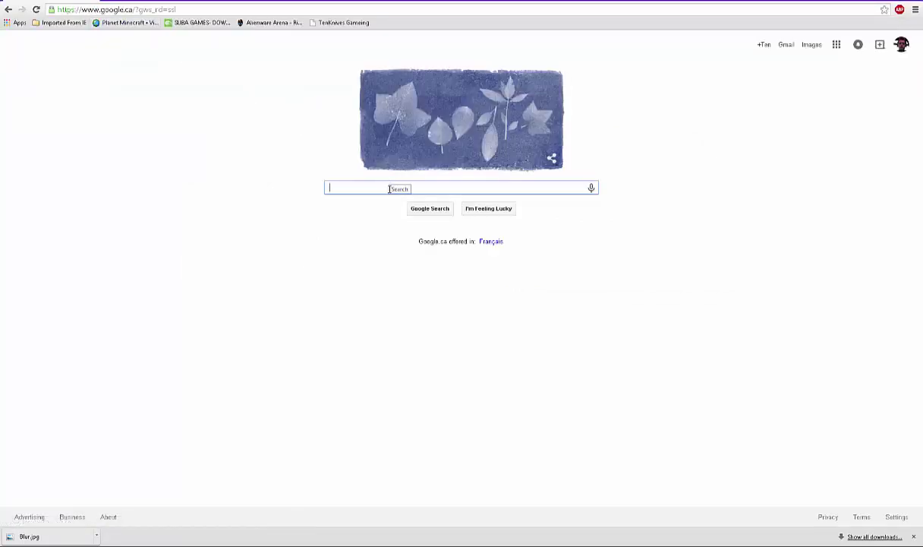
{"action": "type", "text": "ip"}
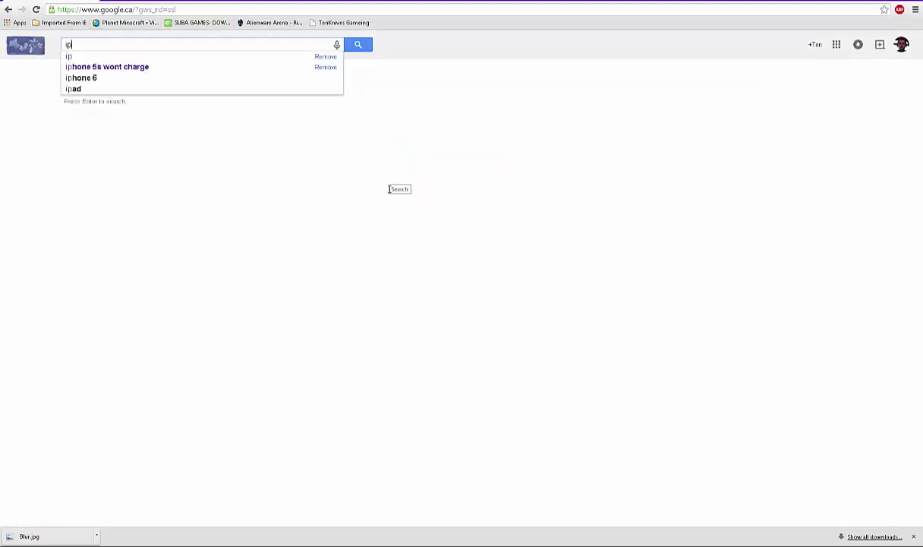
{"action": "key", "text": "Return"}
{"action": "left_click_drag", "start_coordinate": [128, 123], "coordinate": [48, 131]}
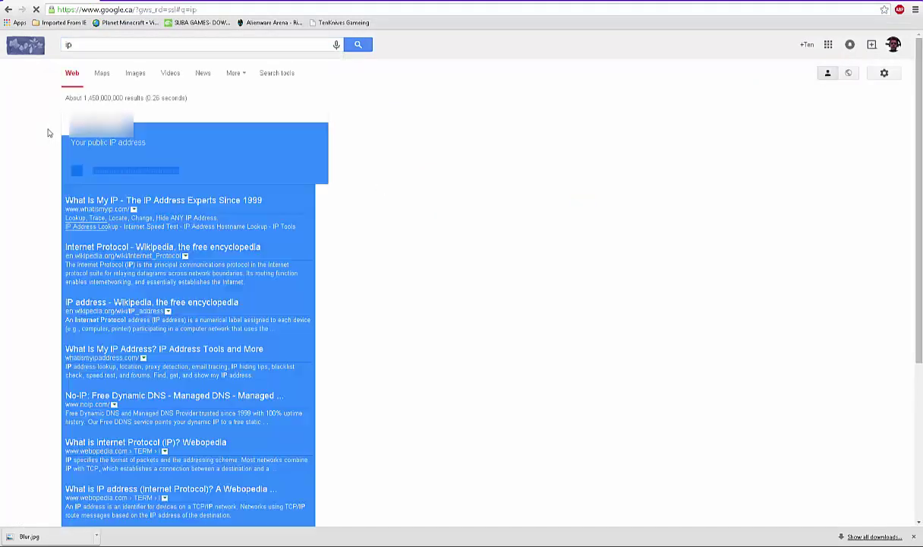
{"action": "left_click", "coordinate": [67, 125]}
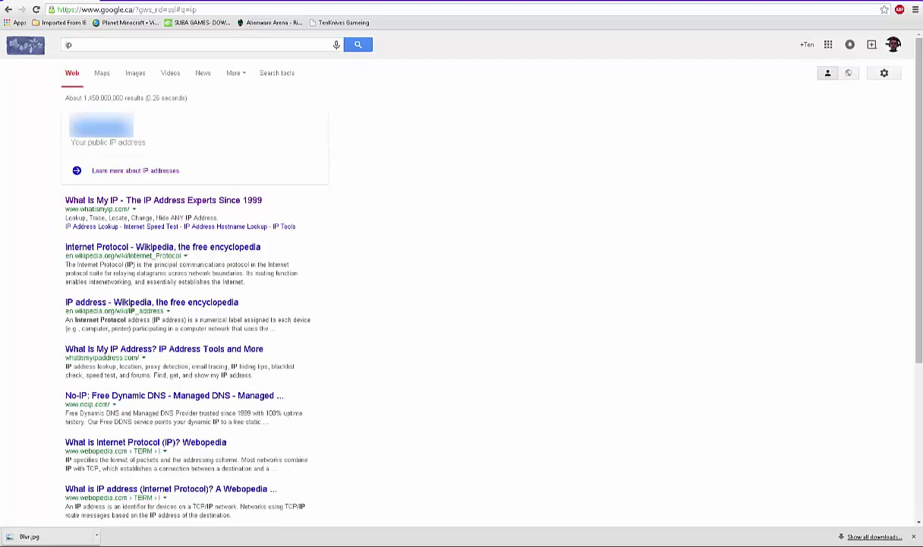